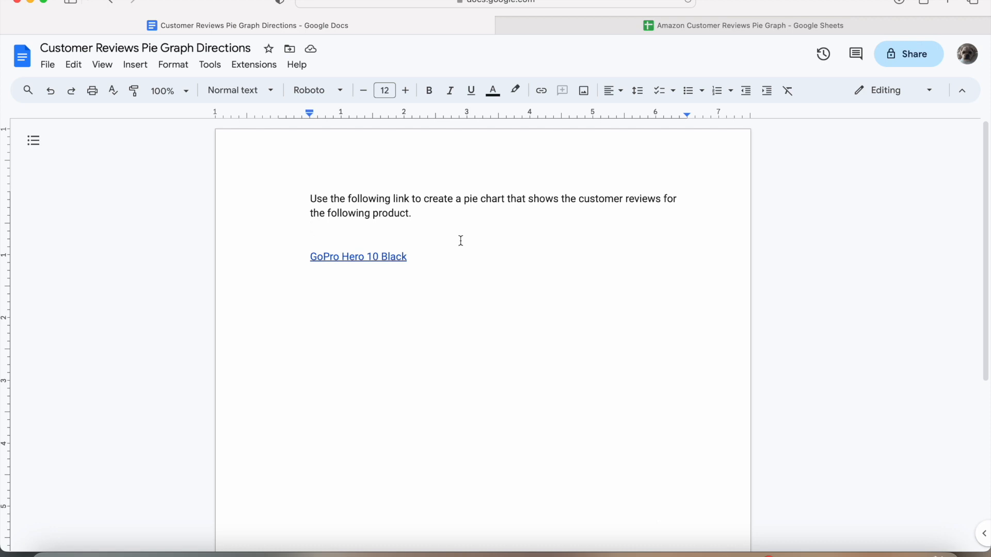
# Open the GoPro Hero 10 Black Amazon link from the directions document and find the Customer reviews star breakdown, enlarged for reading.
pyautogui.click(366, 257)
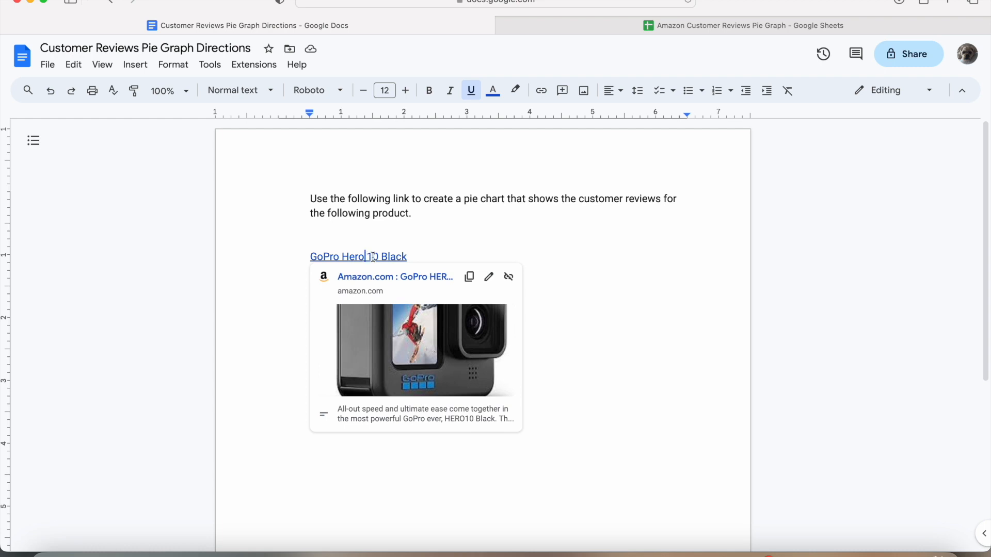
pyautogui.click(389, 274)
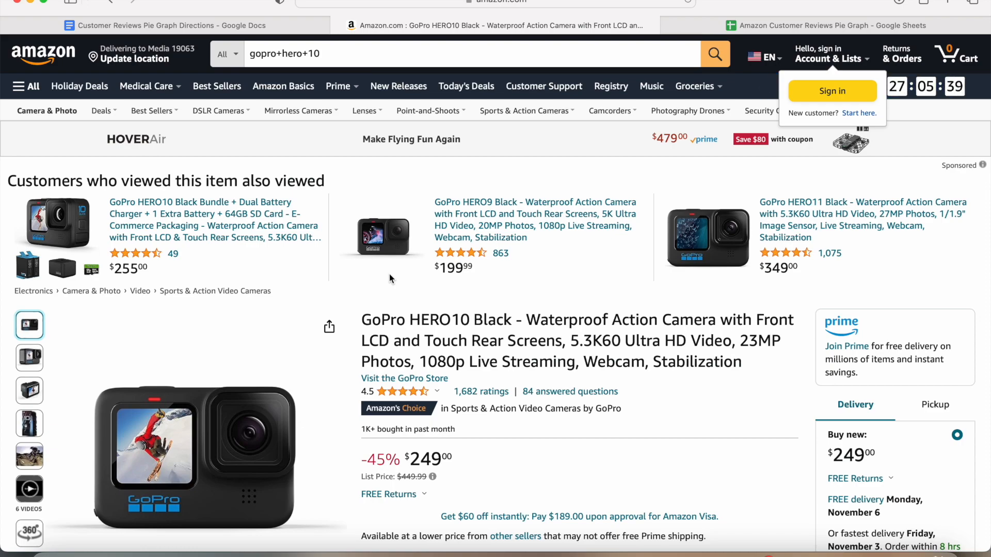
pyautogui.scroll(-15, 389, 274)
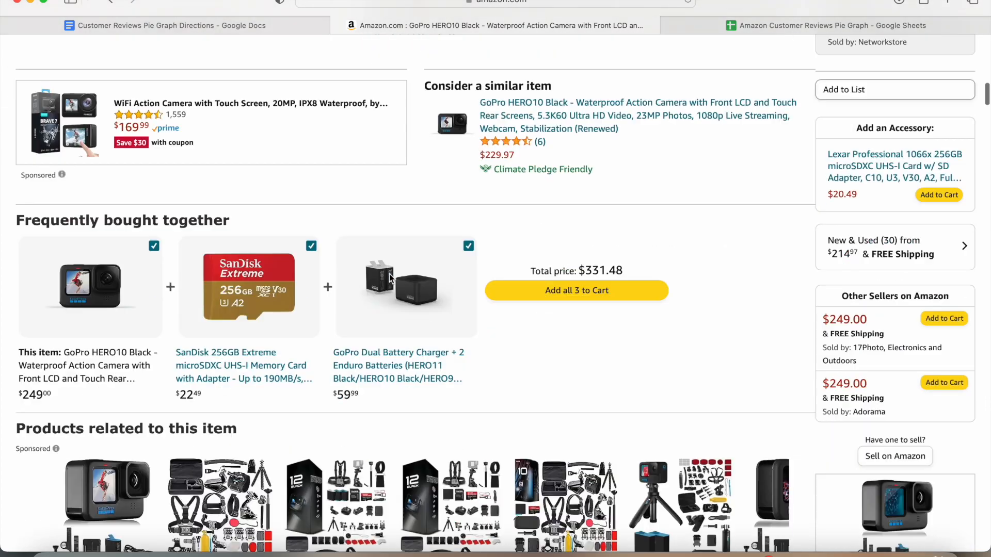
pyautogui.scroll(-20, 389, 275)
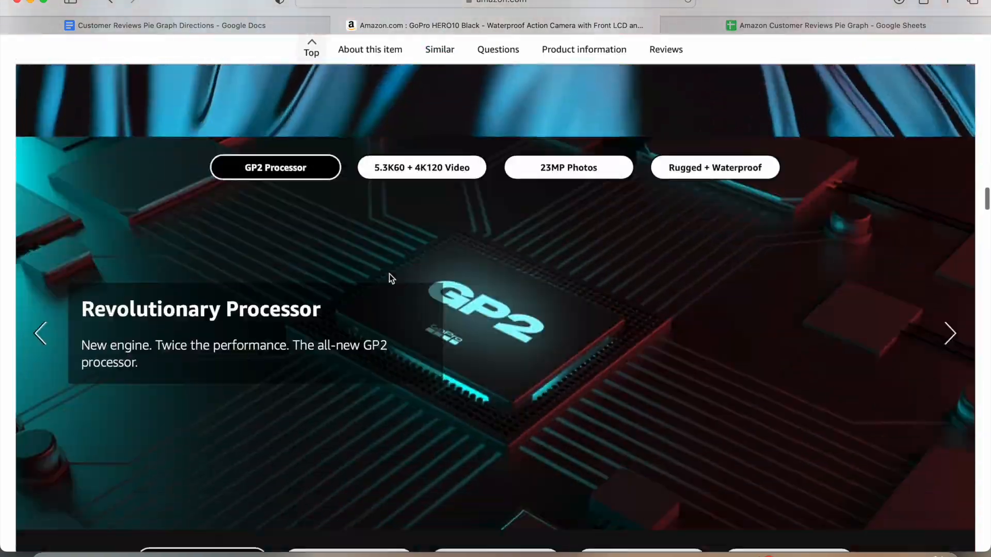
pyautogui.scroll(-20, 389, 279)
pyautogui.scroll(-20, 391, 279)
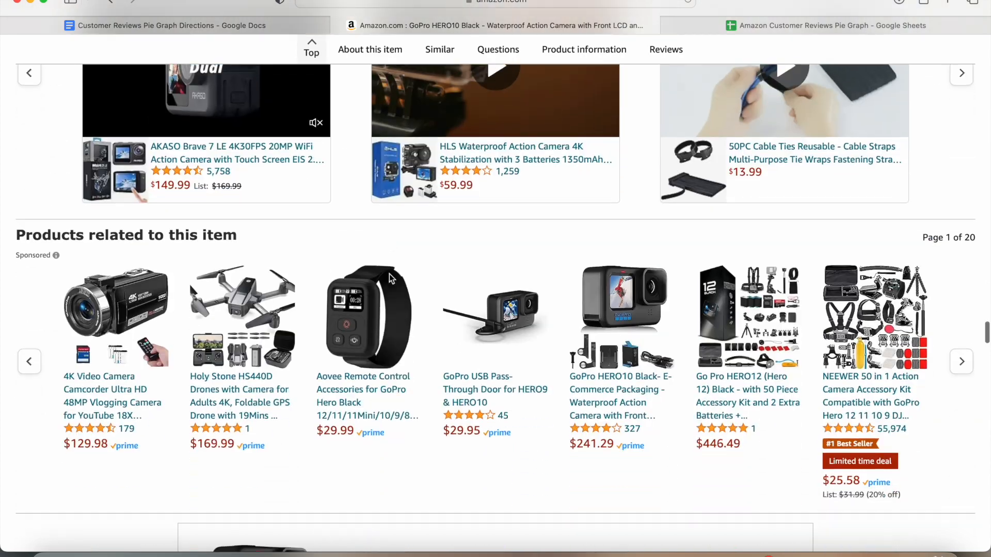
pyautogui.scroll(-10, 390, 279)
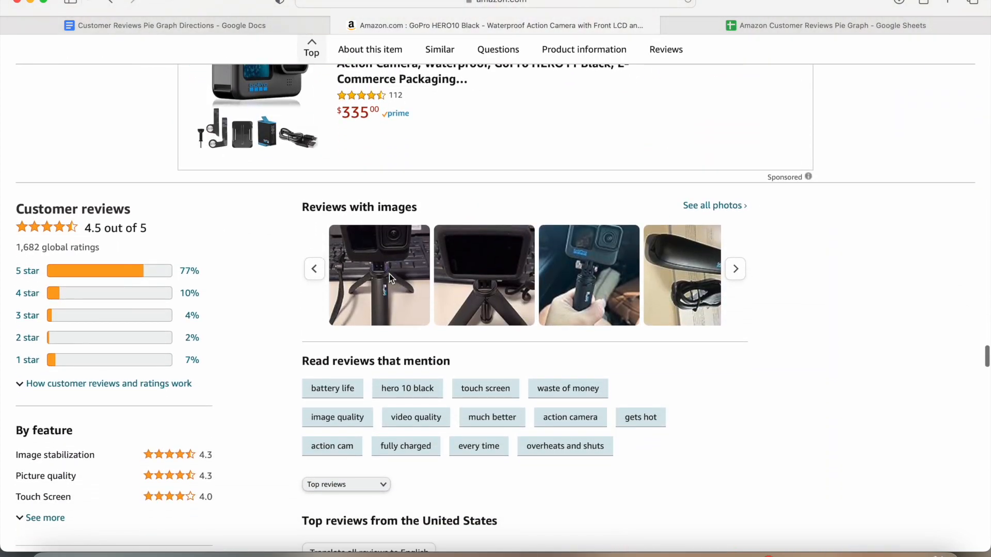
pyautogui.scroll(5, 215, 303)
pyautogui.scroll(-5, 216, 304)
pyautogui.scroll(8, 216, 304)
pyautogui.scroll(-5, 216, 308)
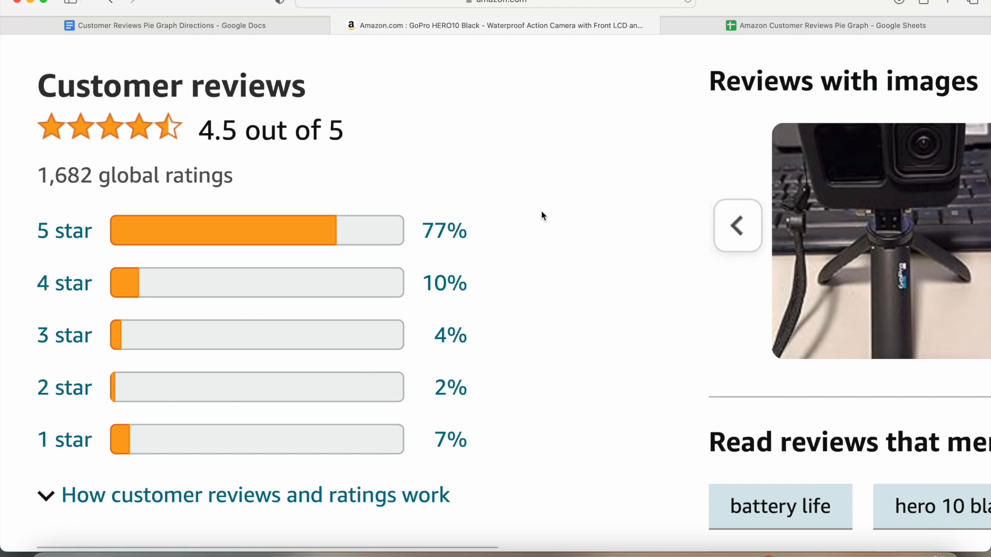
# Switch to the Amazon Customer Reviews Pie Graph spreadsheet and enter the headers Star Rating in A1 and Percentage in B1.
pyautogui.click(695, 26)
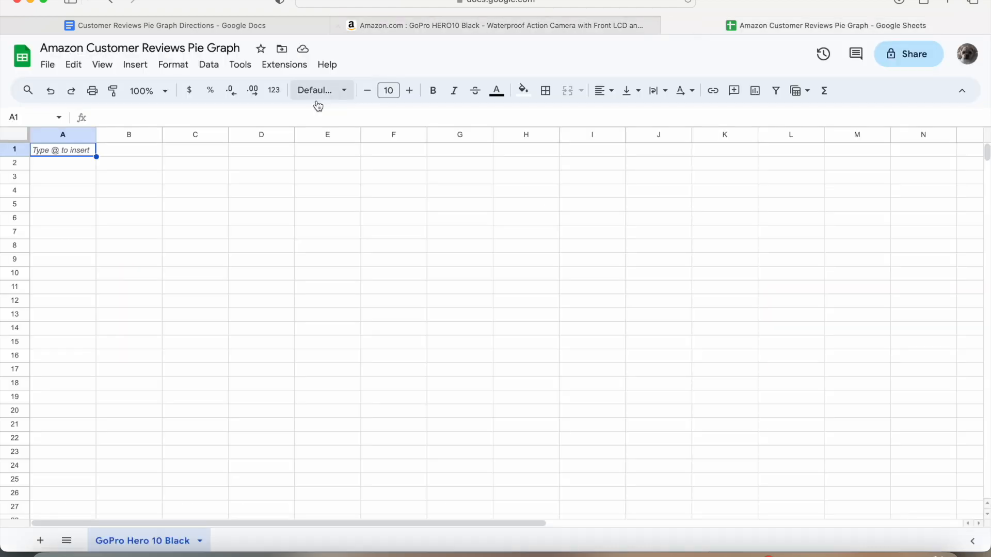
pyautogui.doubleClick(71, 151)
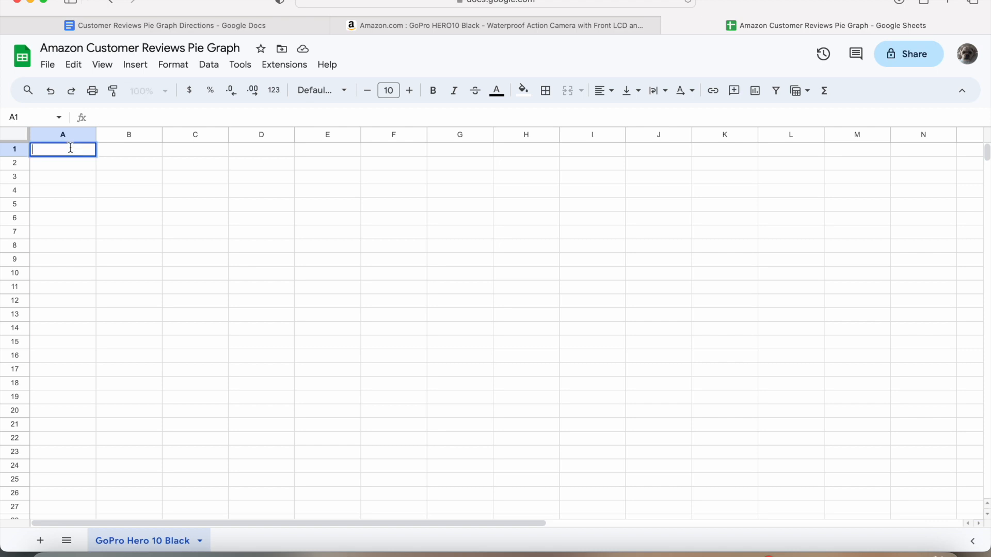
pyautogui.write('Star Rating')
pyautogui.press('Return')
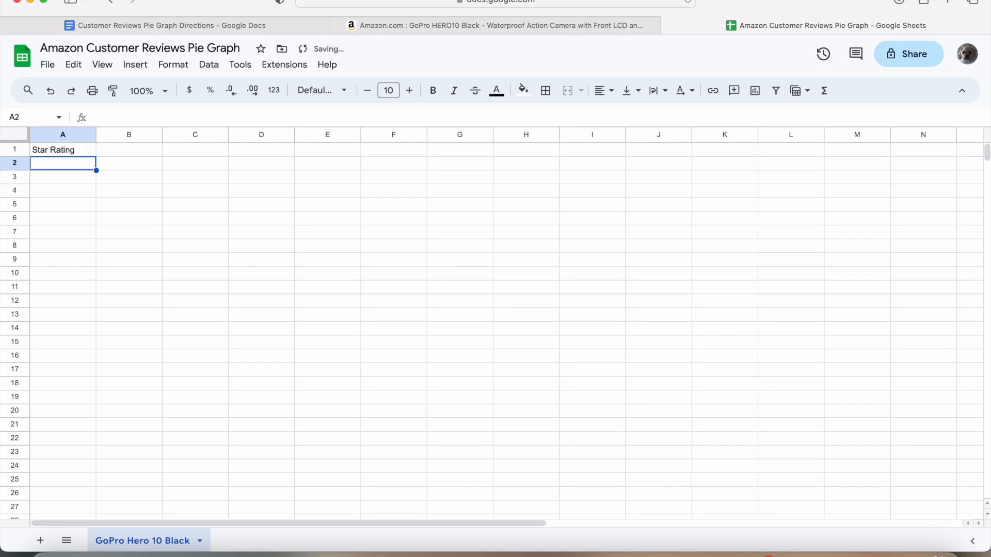
pyautogui.click(131, 151)
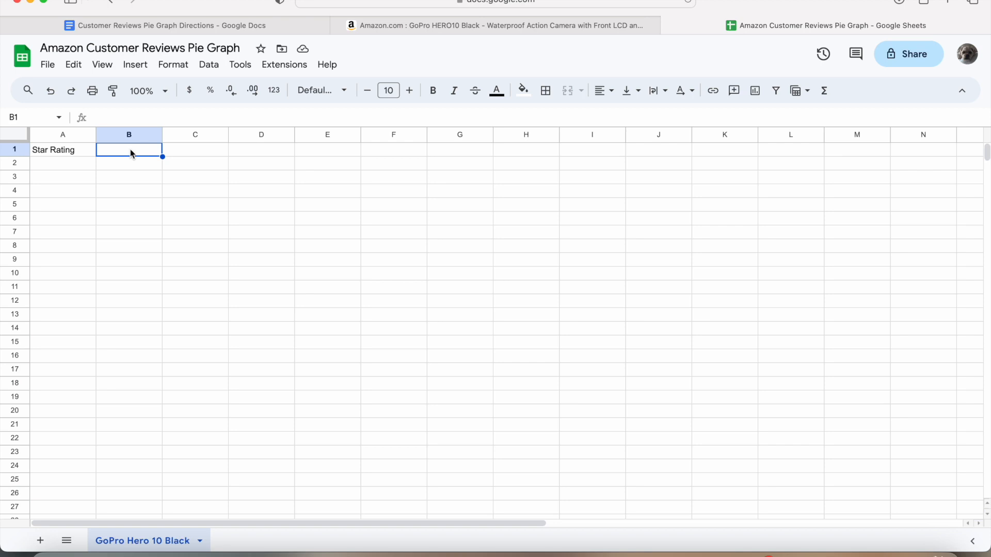
pyautogui.write('Percentage')
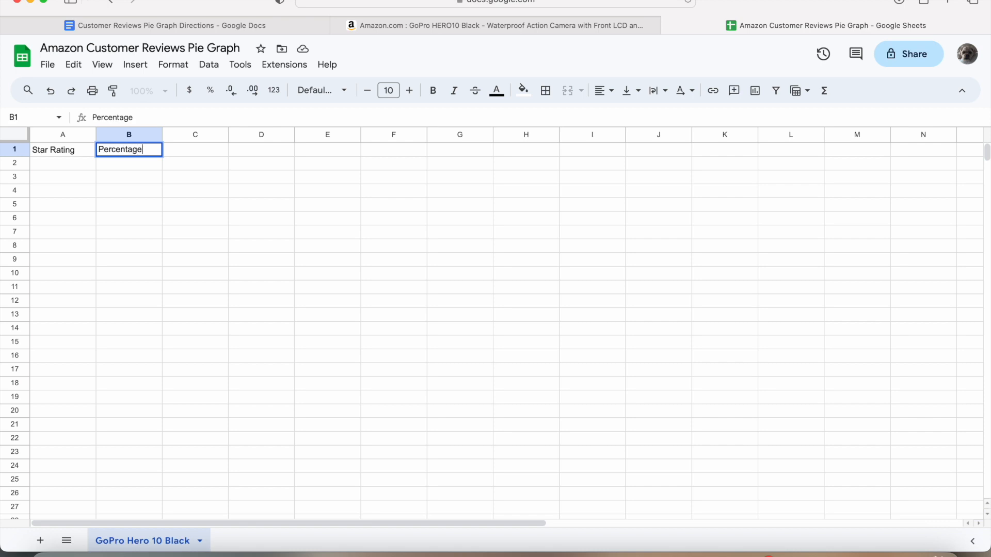
pyautogui.press('Return')
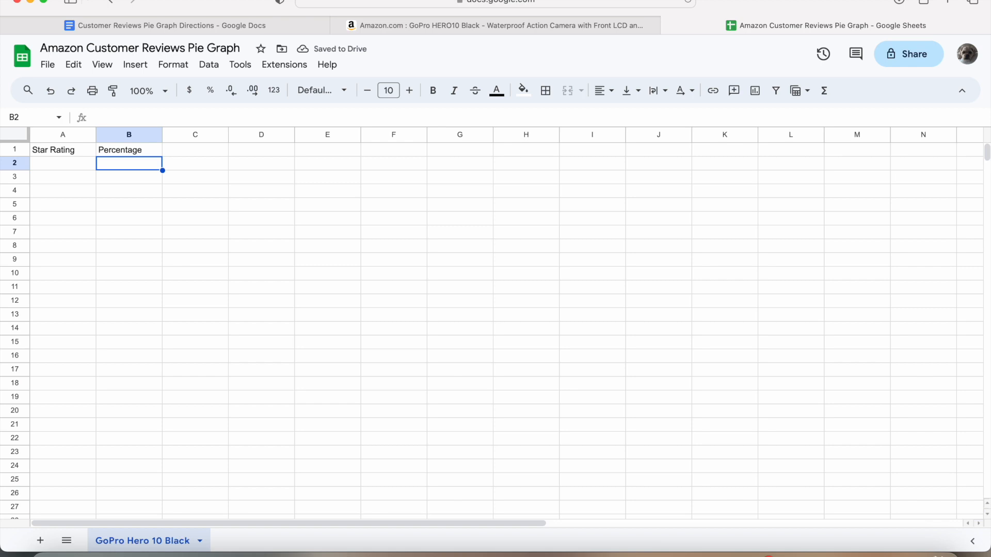
# Check the five-star share on the Amazon page and record it in the spreadsheet as 5 Stars in A2 and 77% in B2.
pyautogui.click(391, 22)
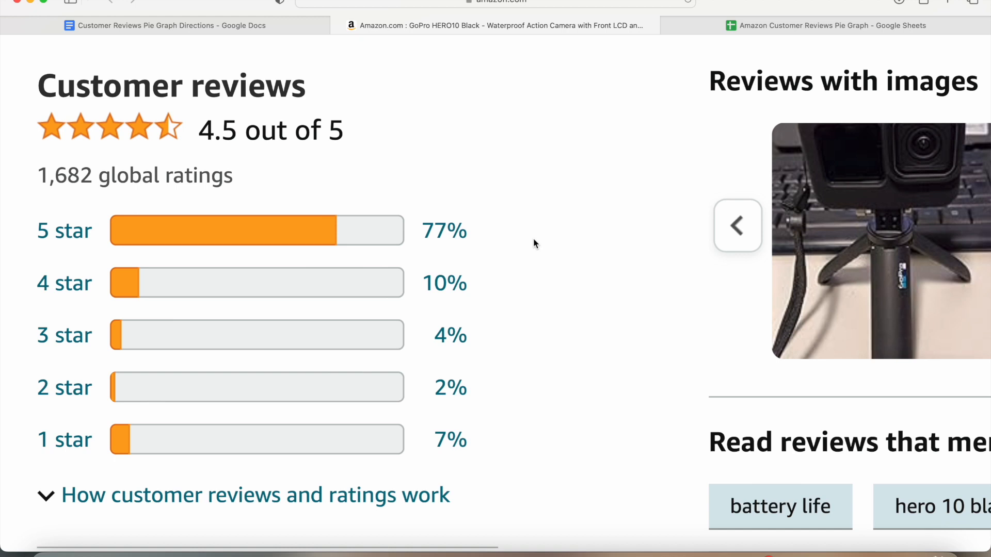
pyautogui.click(696, 26)
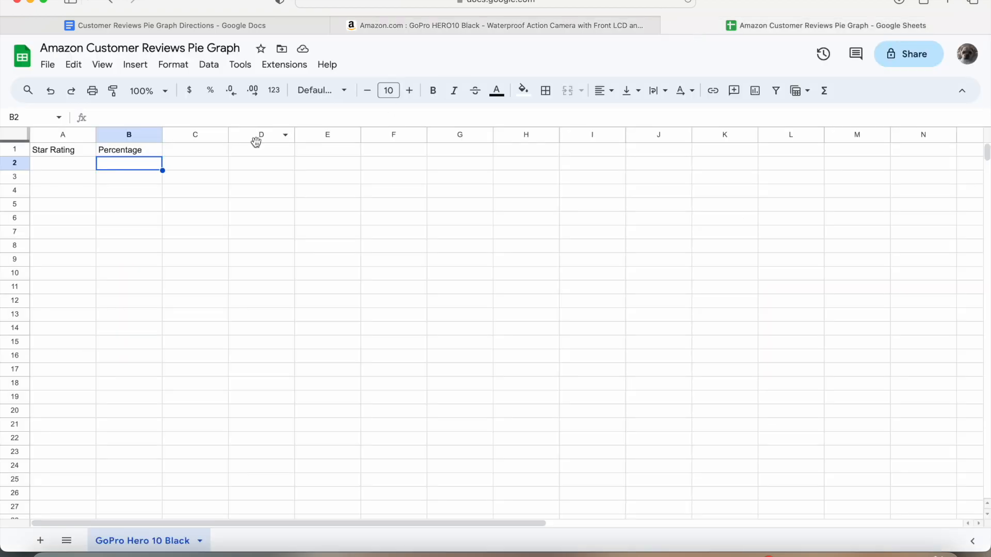
pyautogui.click(66, 168)
pyautogui.write('5 Stars')
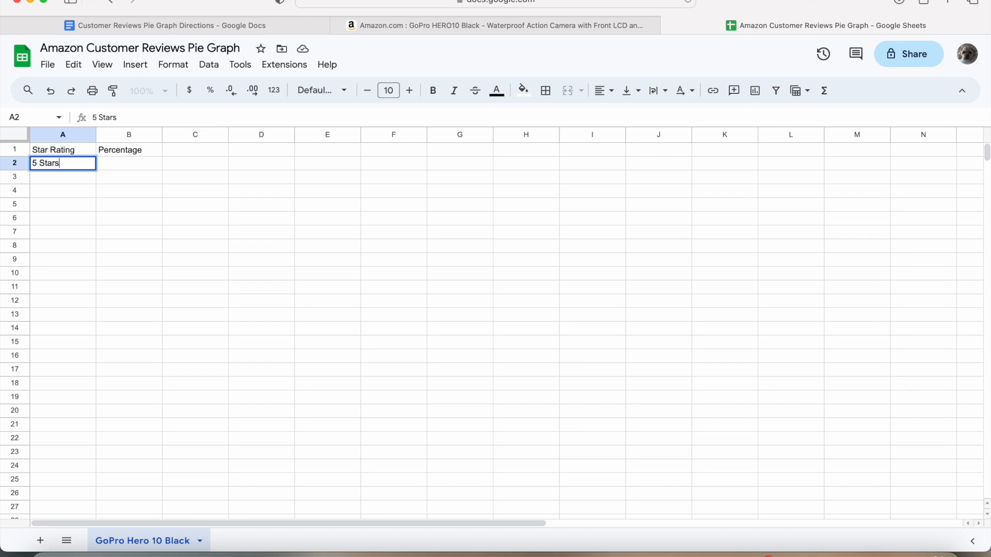
pyautogui.press('Return')
pyautogui.doubleClick(118, 168)
pyautogui.write('77%')
pyautogui.press('Return')
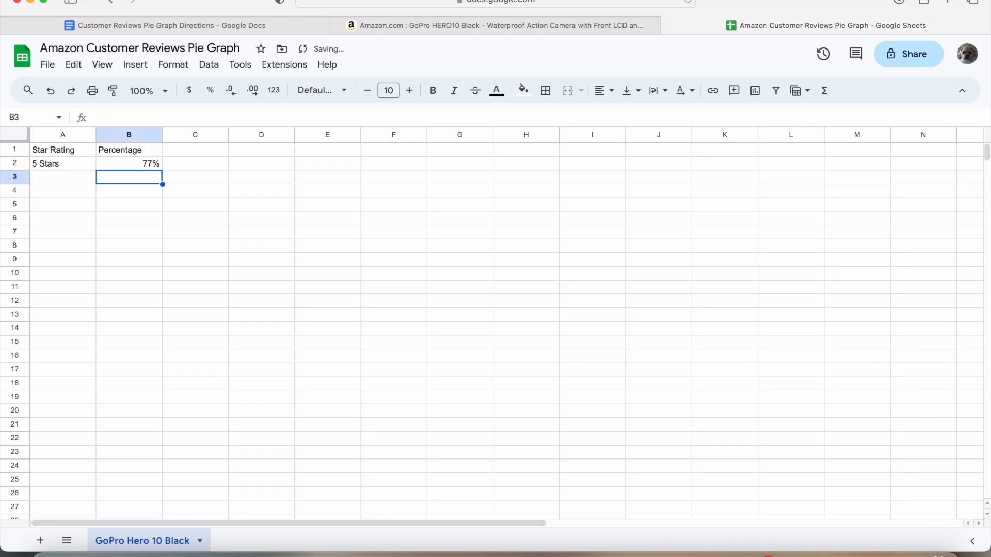
# Check the four-star share on the Amazon page and record it in the spreadsheet as 4 Stars in A3 and 10% in B3.
pyautogui.click(379, 29)
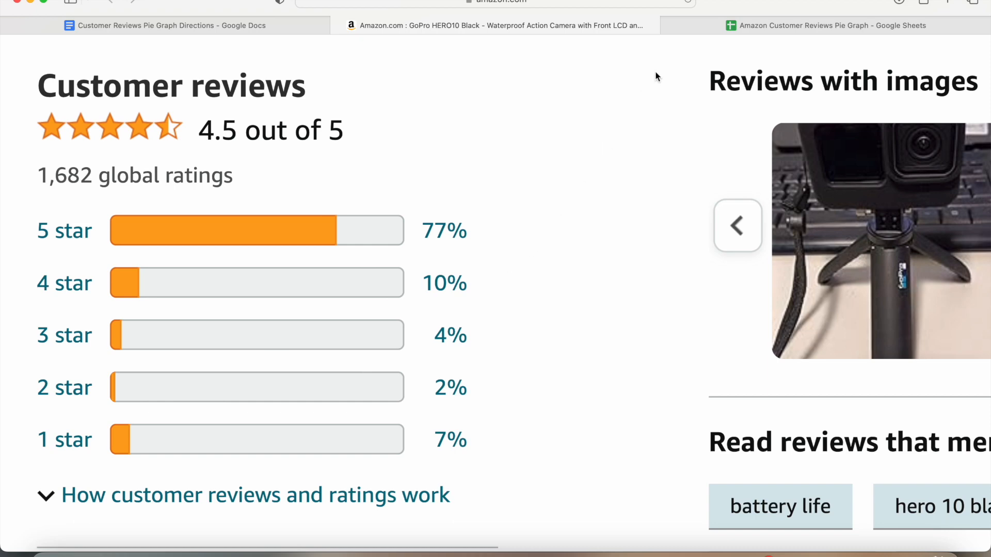
pyautogui.click(700, 26)
pyautogui.click(80, 177)
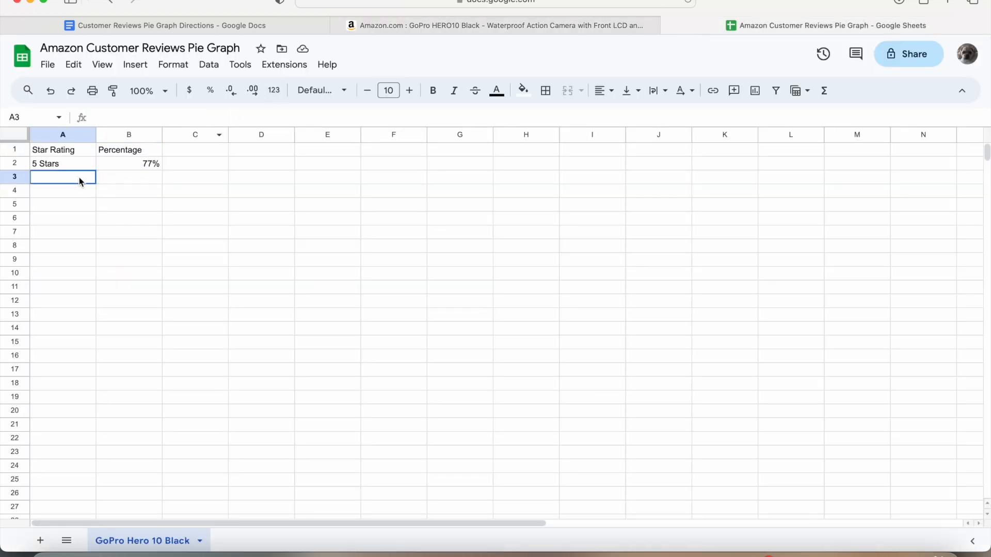
pyautogui.write('4 Stars')
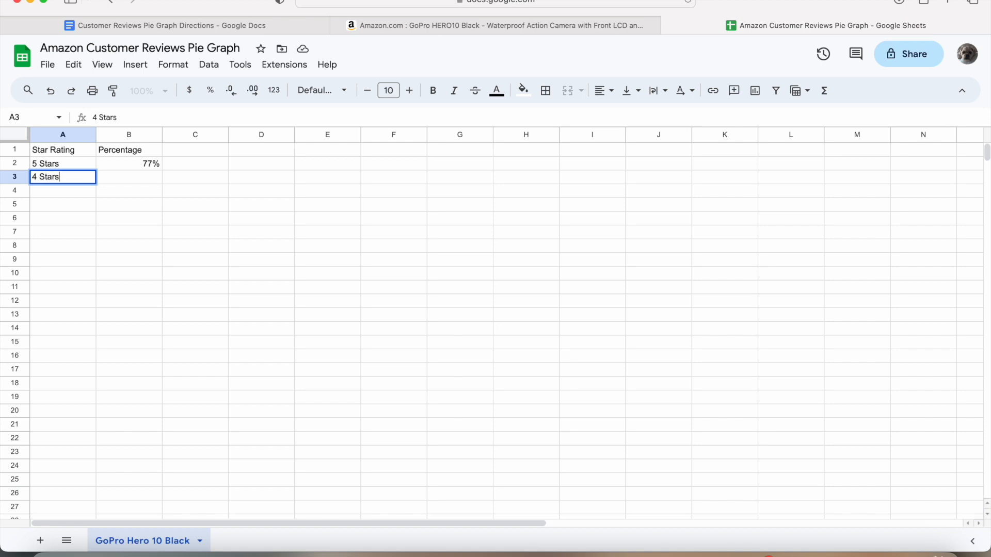
pyautogui.press('Return')
pyautogui.click(120, 184)
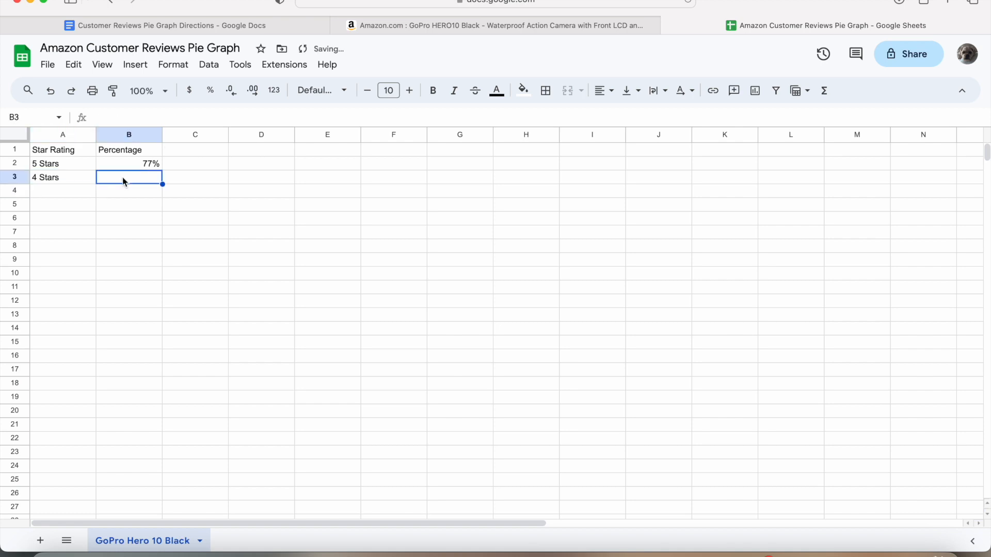
pyautogui.write('10%')
pyautogui.press('Return')
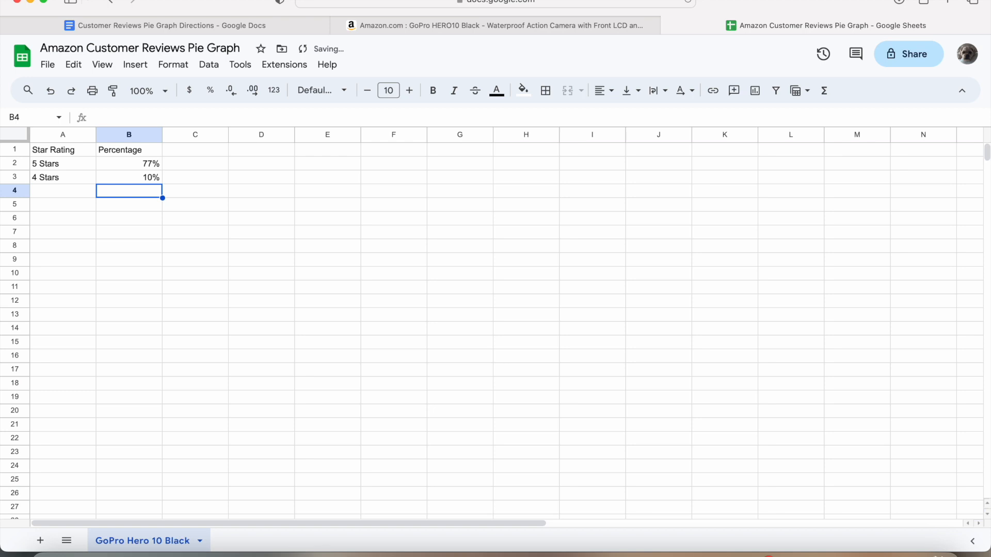
# Check the three-star share on the Amazon page and record it in the spreadsheet as 3 Stars in A4 and 4% in B4.
pyautogui.click(398, 27)
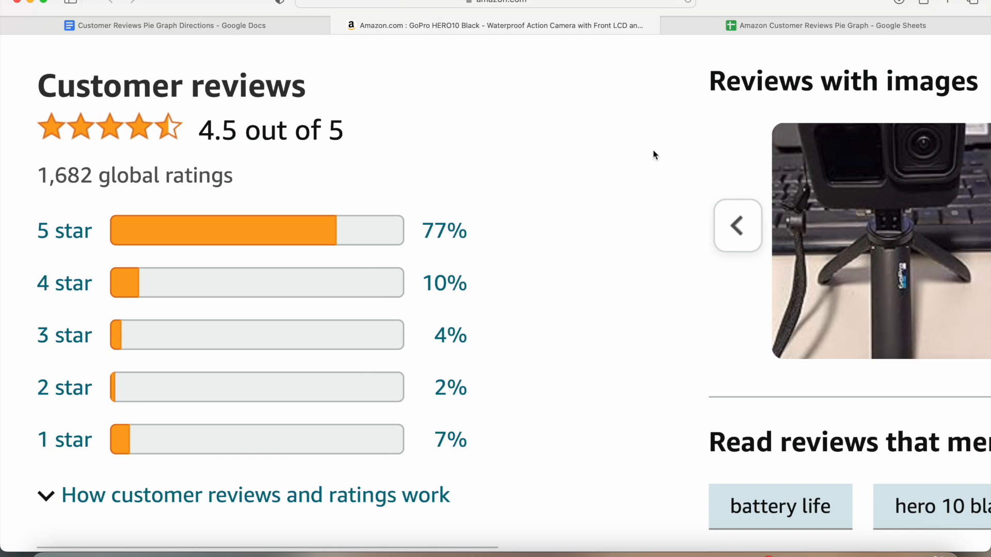
pyautogui.click(697, 27)
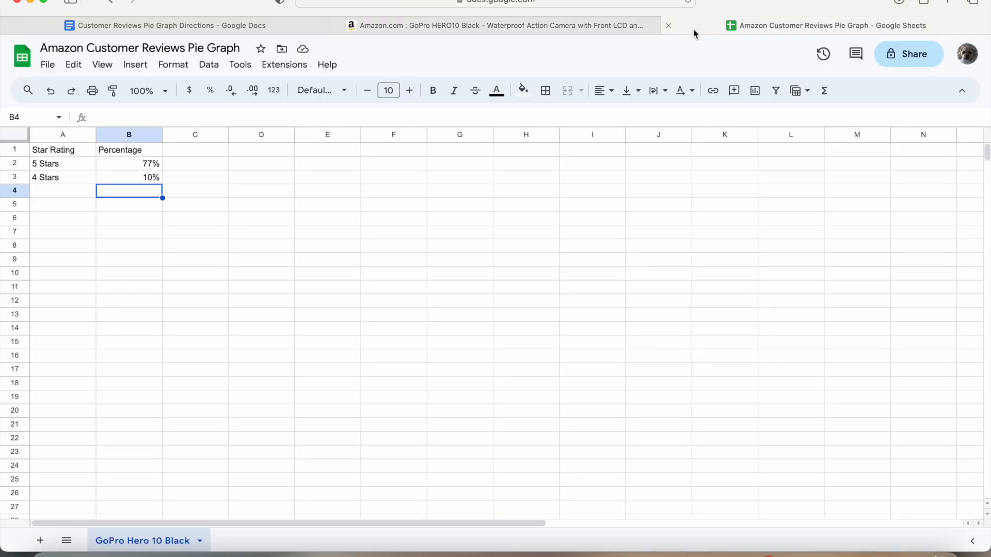
pyautogui.click(71, 192)
pyautogui.write('3 Stars')
pyautogui.press('Return')
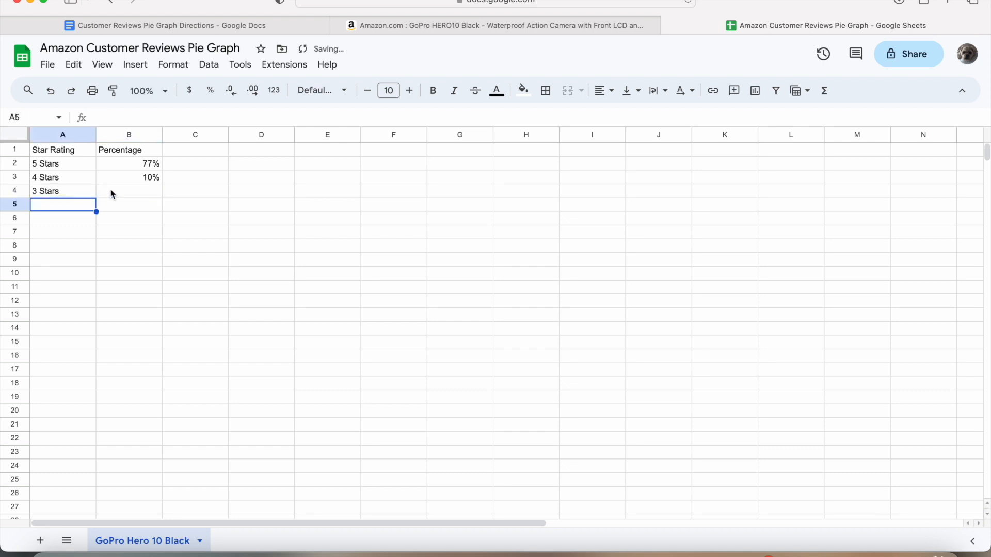
pyautogui.click(127, 193)
pyautogui.write('4%')
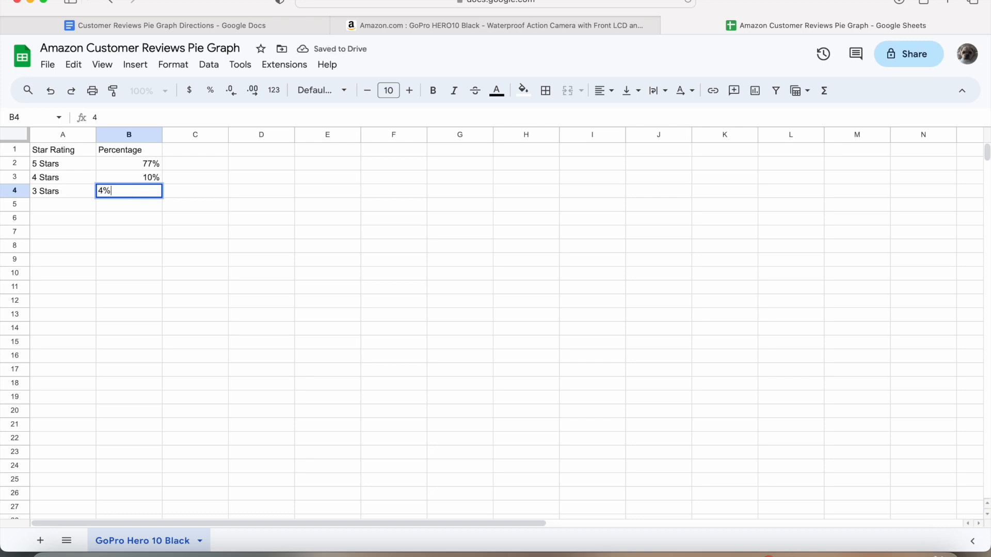
pyautogui.press('Return')
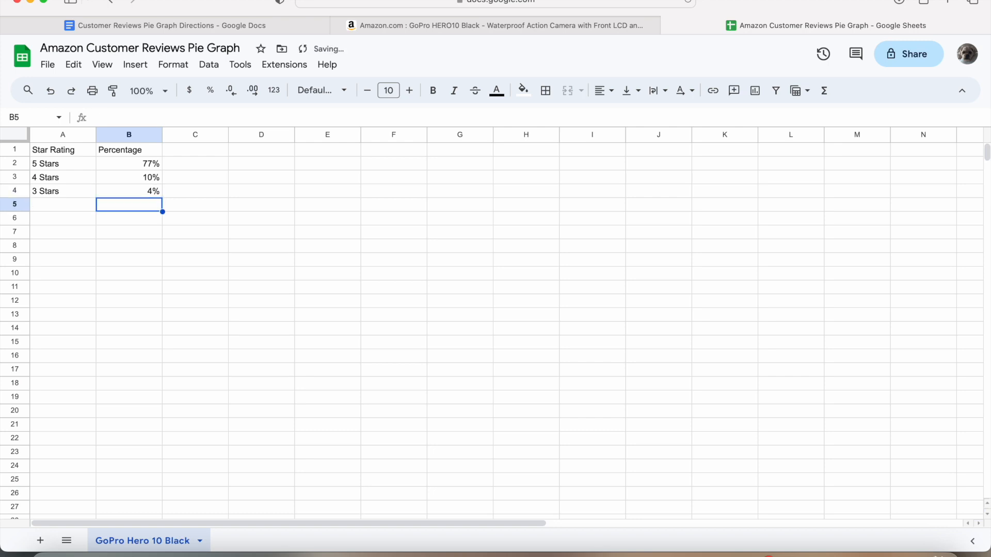
# Check the two-star share on the Amazon page and record it in the spreadsheet as 2 Stars in A5 and 2% in B5.
pyautogui.click(412, 24)
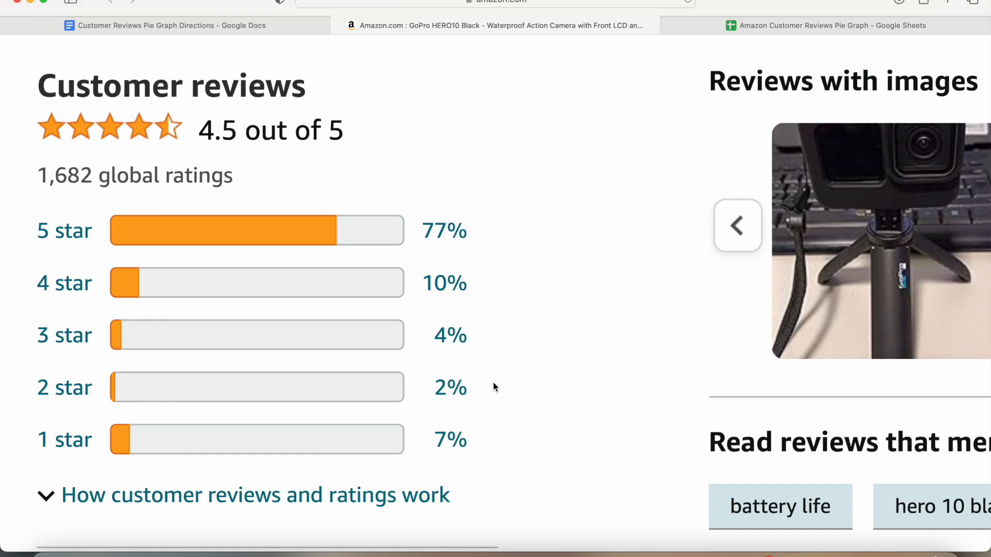
pyautogui.click(697, 26)
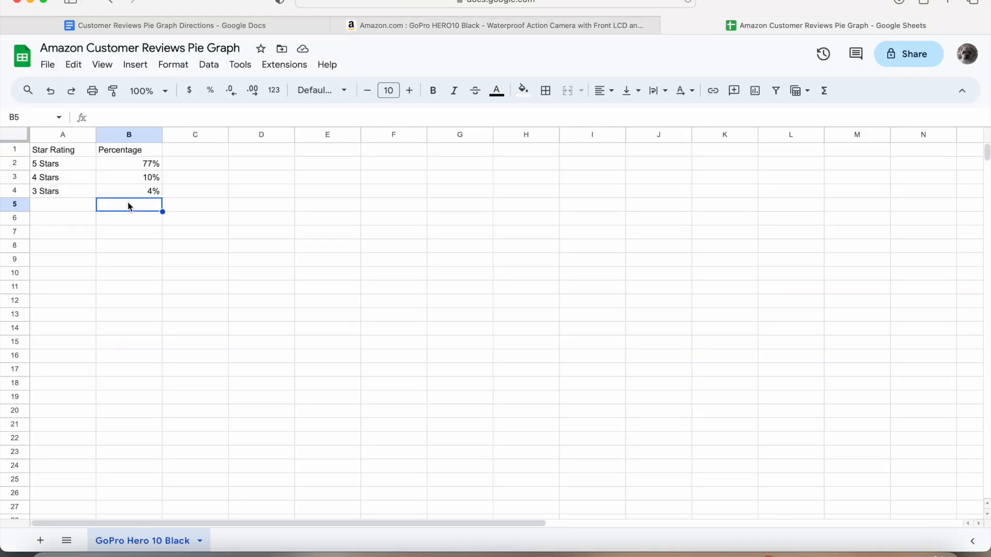
pyautogui.click(59, 208)
pyautogui.write('2 Stars')
pyautogui.press('Return')
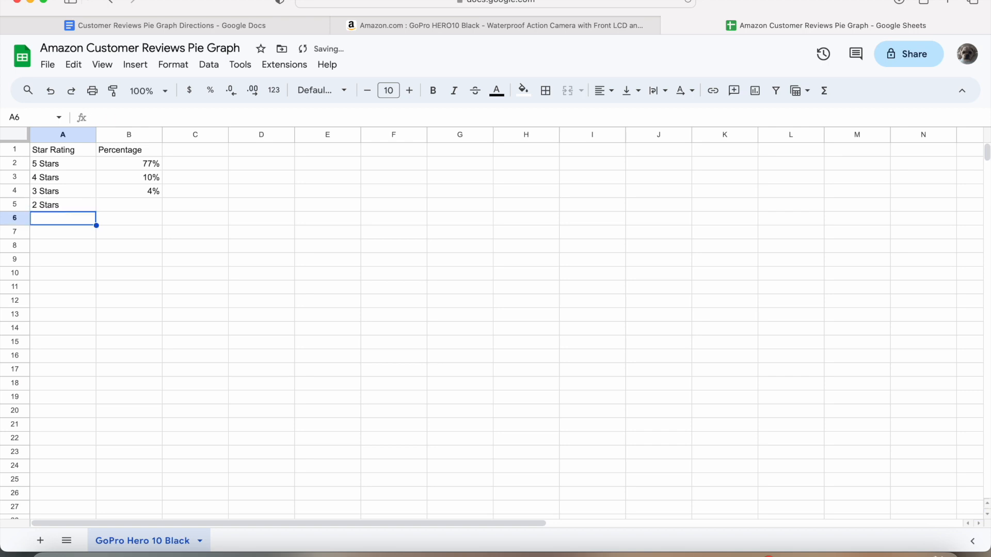
pyautogui.doubleClick(120, 206)
pyautogui.write('%')
pyautogui.press('Return')
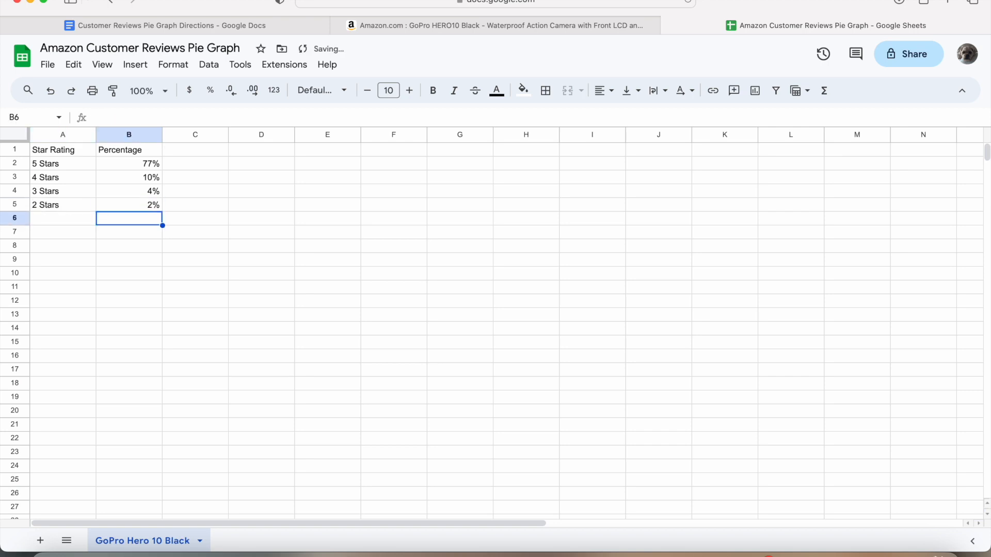
# Check the one-star share on the Amazon page and record it in the spreadsheet as 1 Star in A6 and 7% in B6.
pyautogui.click(432, 27)
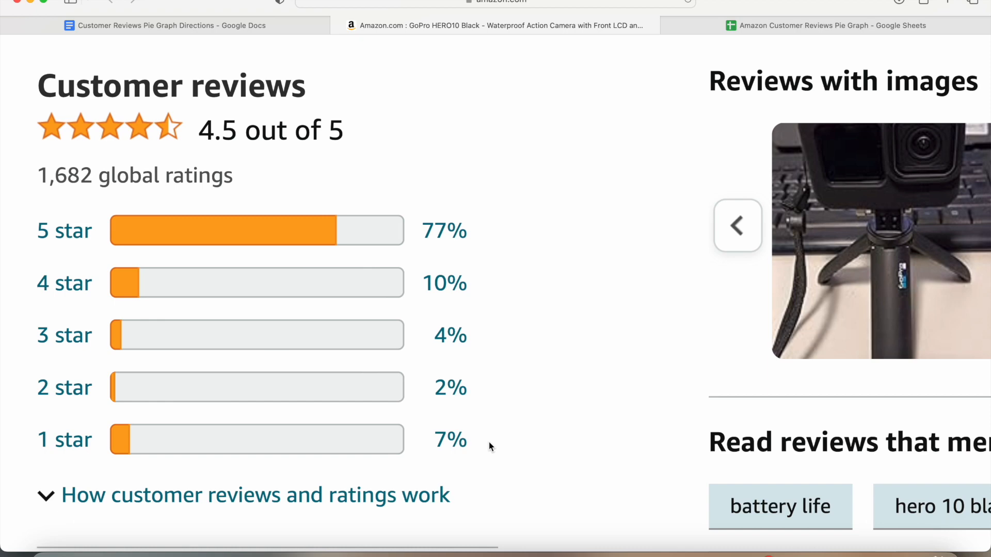
pyautogui.click(690, 29)
pyautogui.click(73, 220)
pyautogui.write('1 Star')
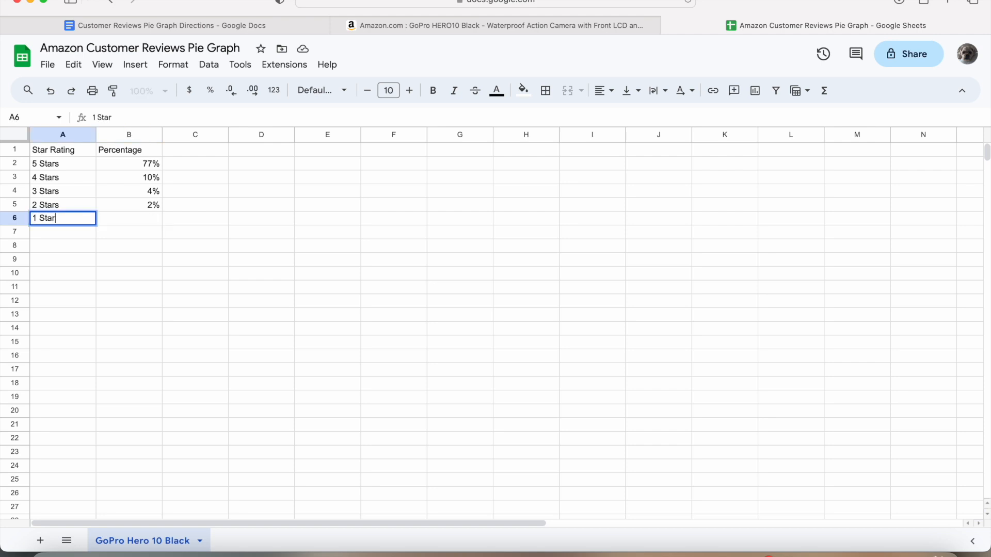
pyautogui.press('Return')
pyautogui.click(130, 220)
pyautogui.write('7%')
pyautogui.press('Return')
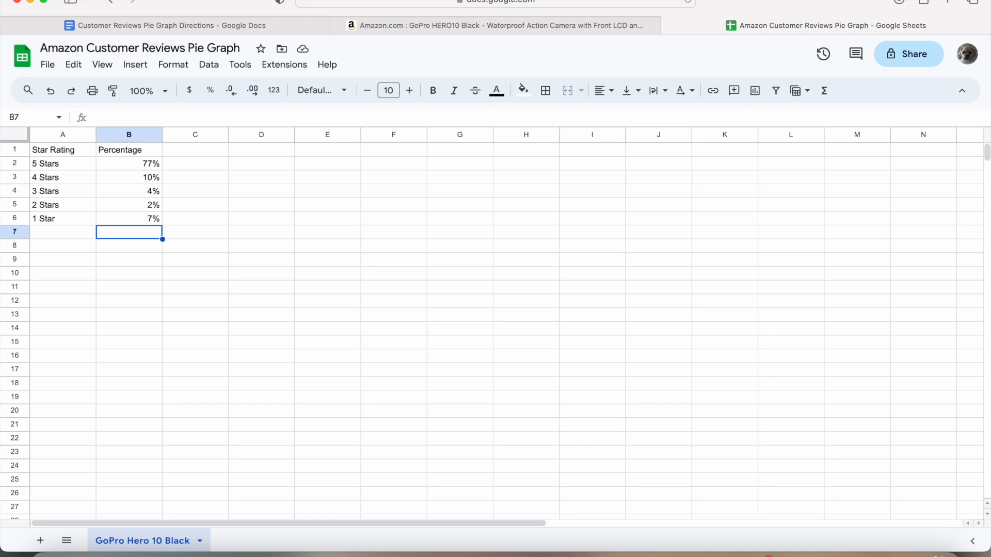
# Insert a pie chart of the star rating data in A1:B6 and place it directly beside the table, starting at column C, row 1.
pyautogui.click(136, 65)
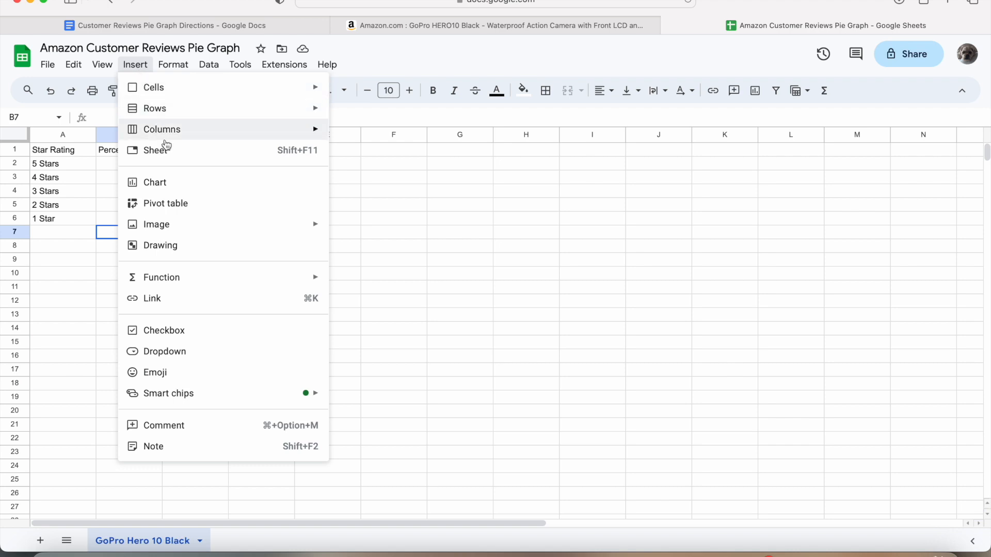
pyautogui.click(183, 181)
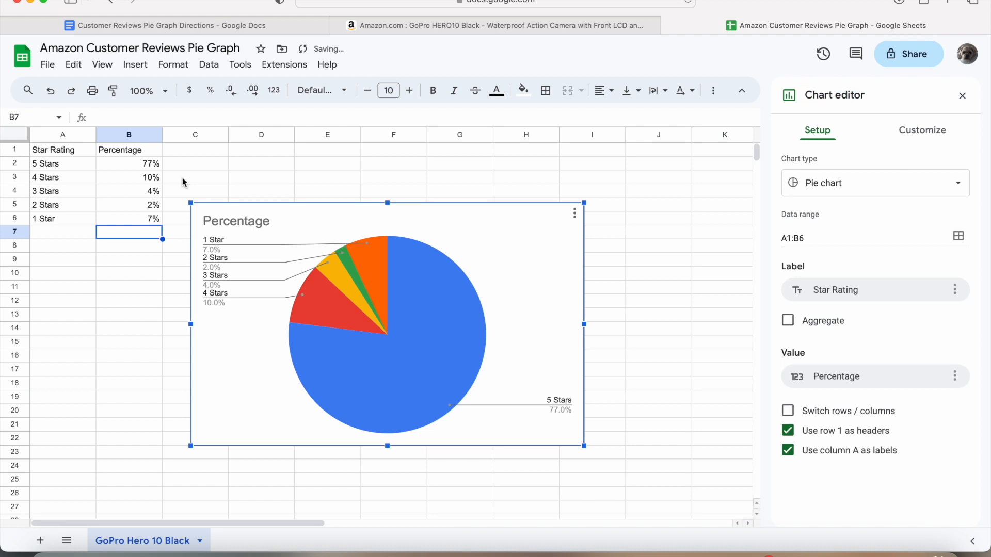
pyautogui.moveTo(367, 202); pyautogui.dragTo(340, 149)
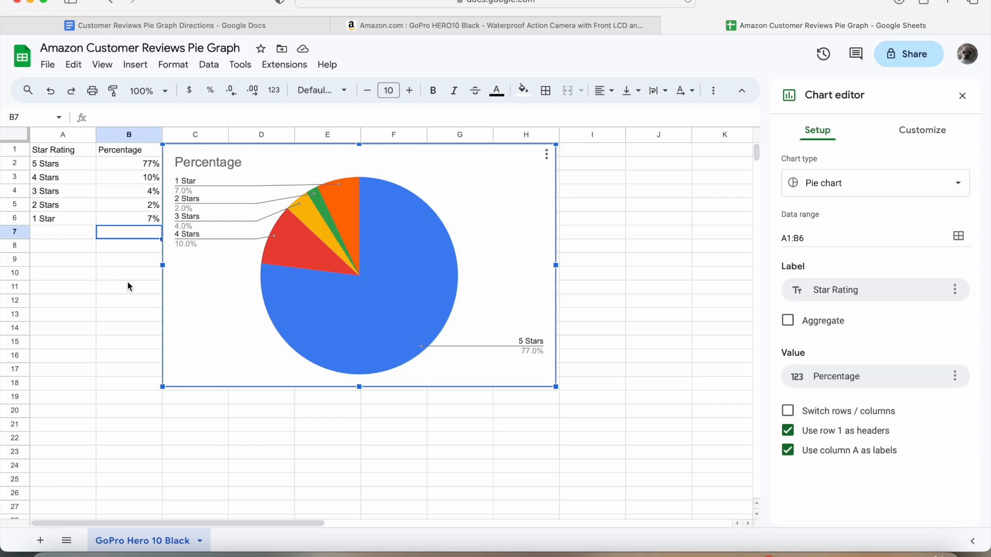
# Retitle the pie chart "Star Rating Percentages for GoPro Hero 10 Black" and shift the chart slightly away from the data table.
pyautogui.doubleClick(250, 158)
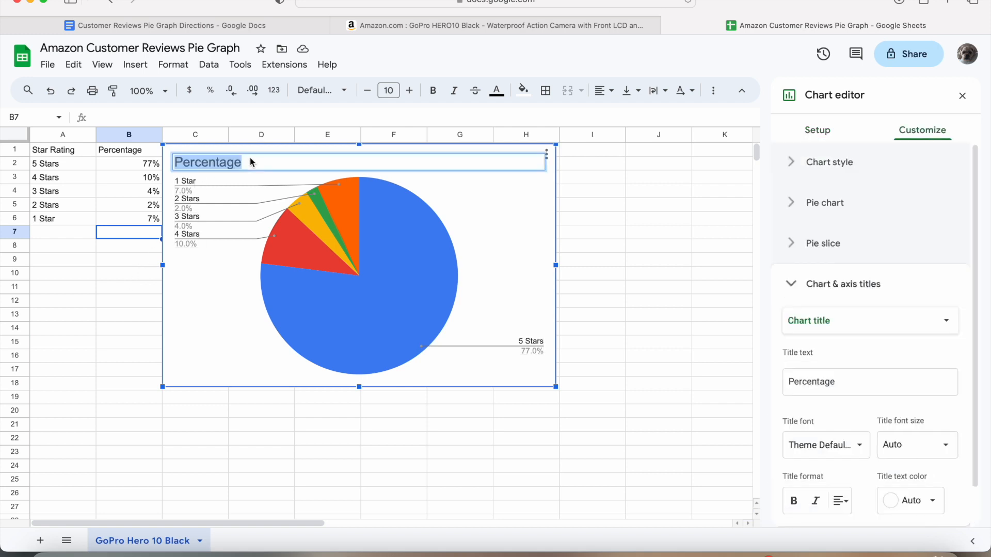
pyautogui.write('Star Rating Percentages for GoPro Hero 10 Black')
pyautogui.press('Return')
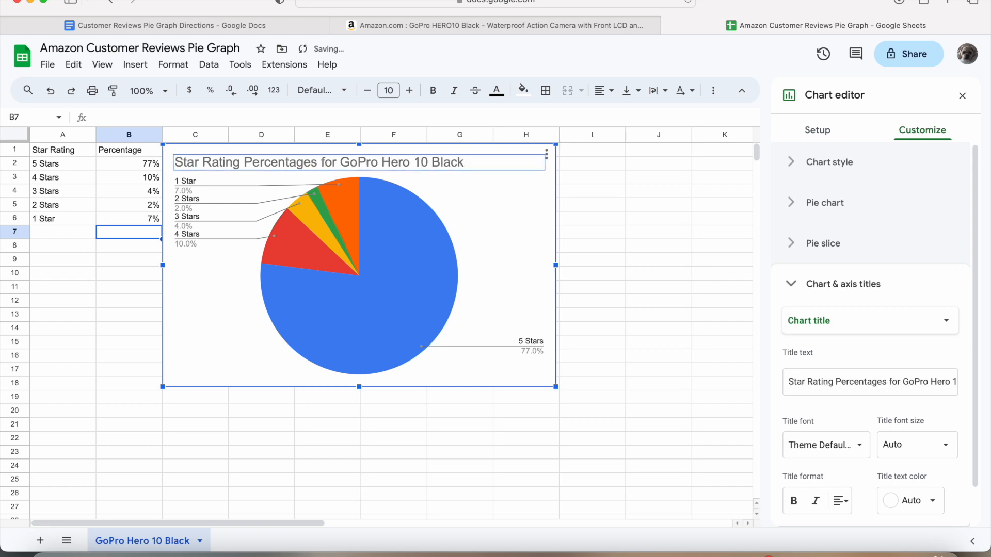
pyautogui.moveTo(230, 280); pyautogui.dragTo(236, 277)
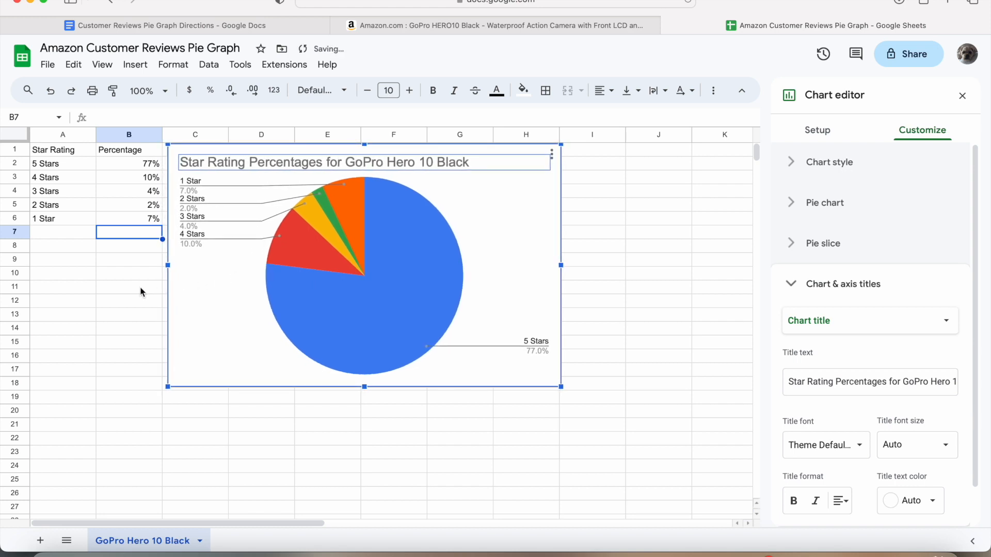